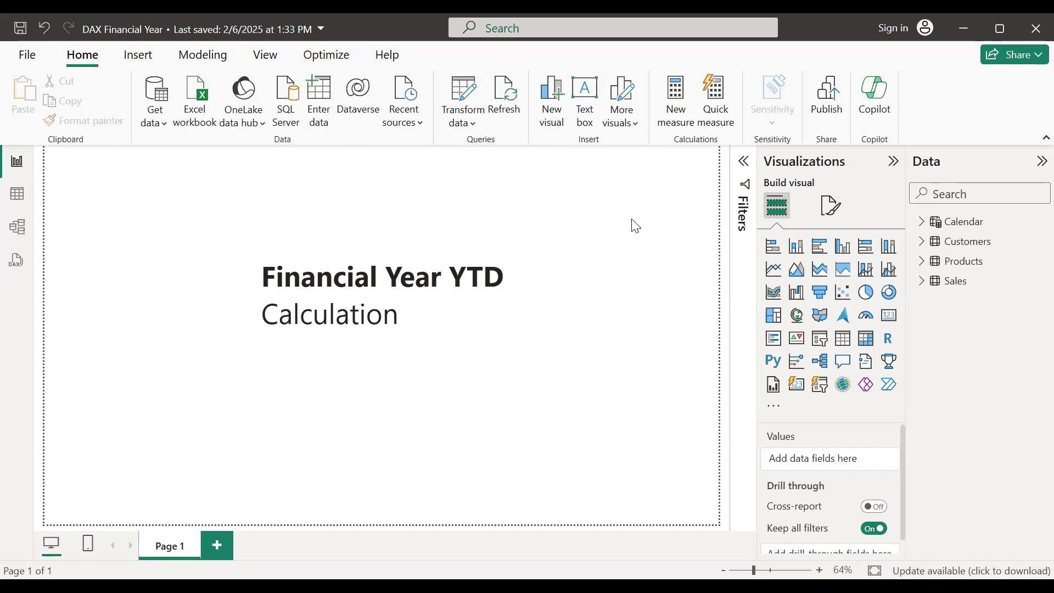
Step: Switch to Table view to see the Calendar table's Date, Year, Month and Fiscal Year columns
left_click(18, 196)
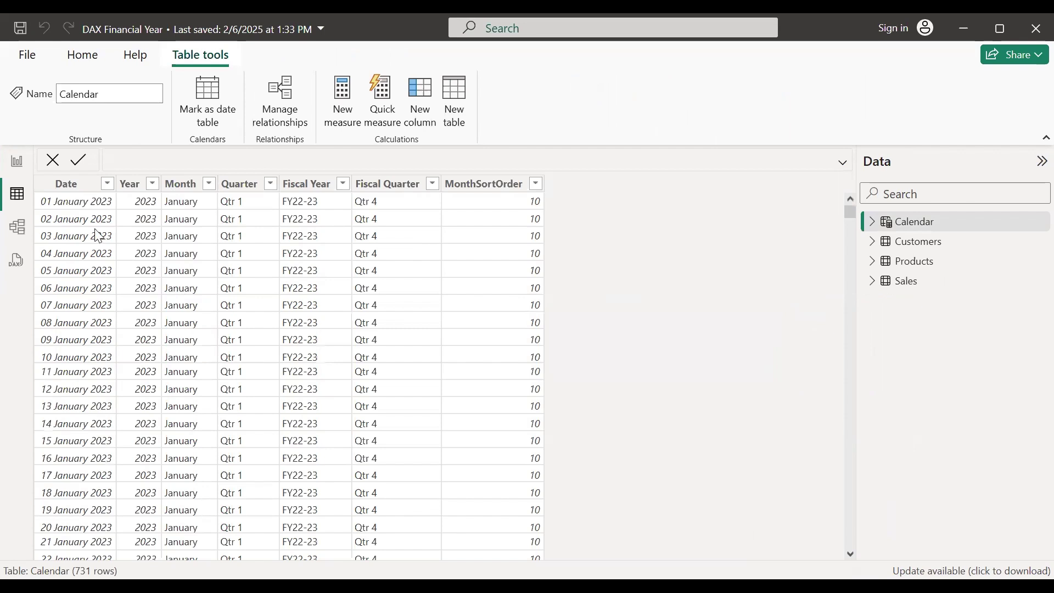
left_click(83, 187)
Step: Add Page 2 to the report and place an enlarged empty table visual in its centre
left_click(22, 172)
left_click(225, 546)
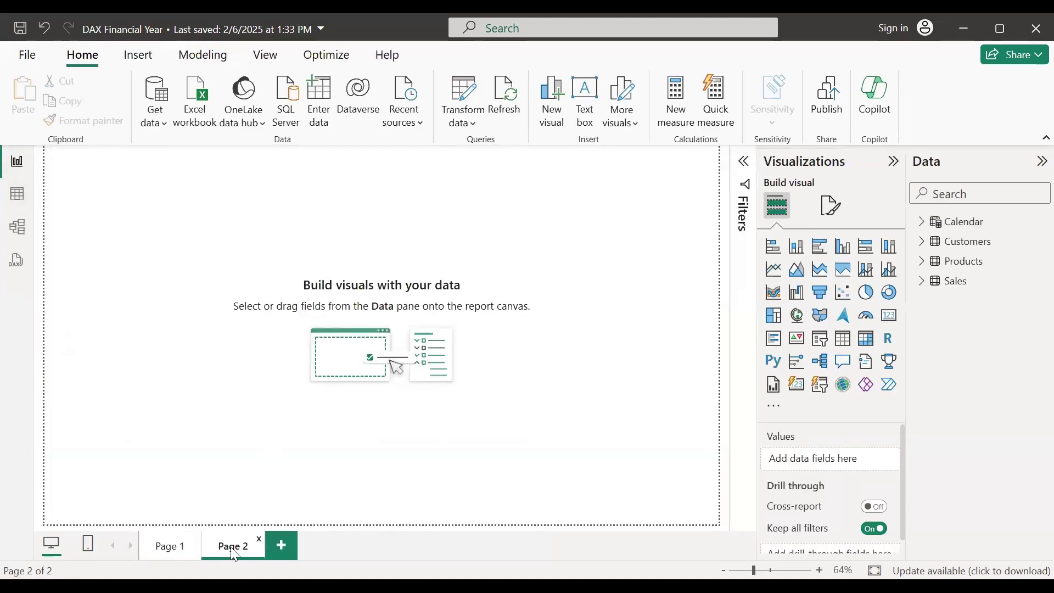
left_click(844, 338)
left_click_drag(153, 167, 452, 275)
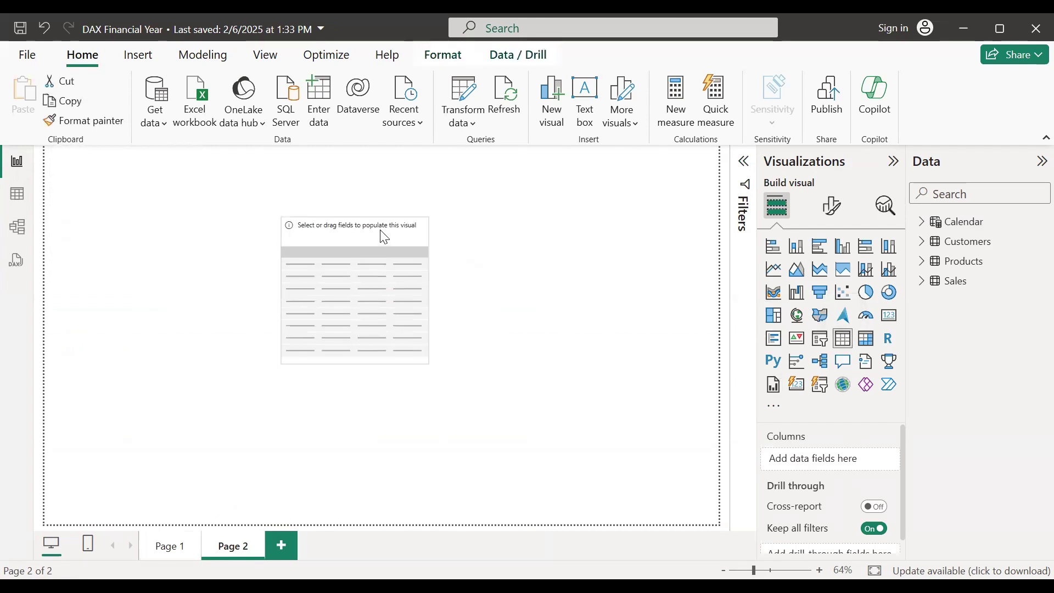
left_click_drag(429, 360, 524, 464)
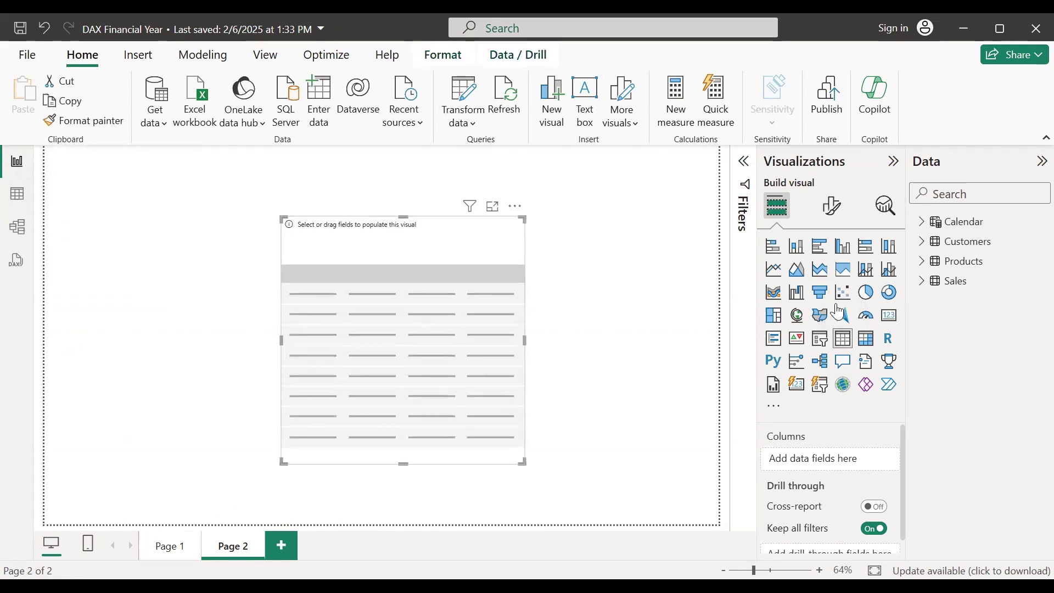
Step: Fill the table with Calendar Fiscal Year and Month plus the Sales measure, then enlarge it
left_click(923, 221)
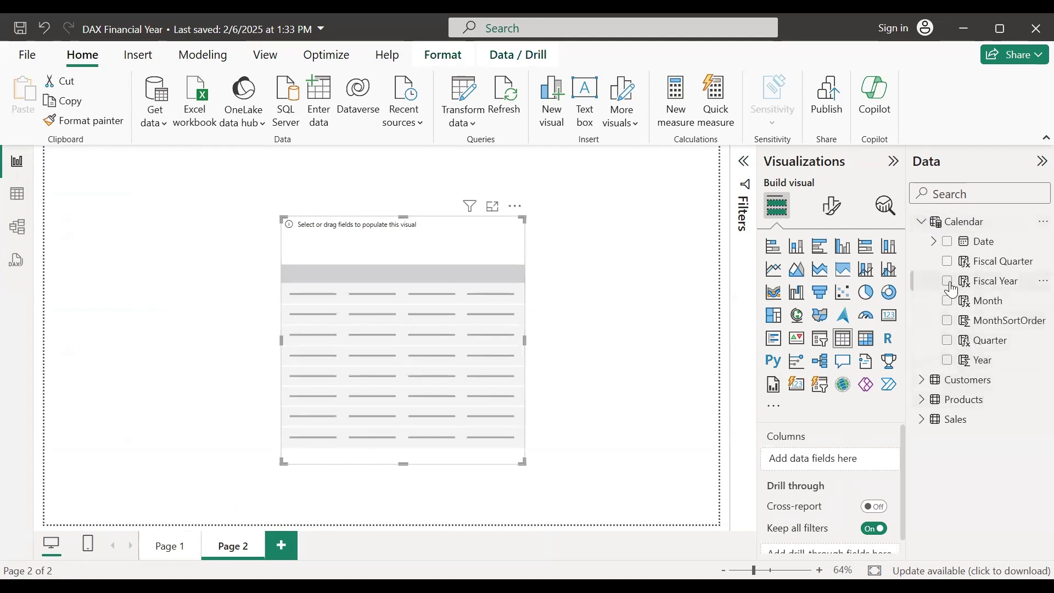
left_click(950, 283)
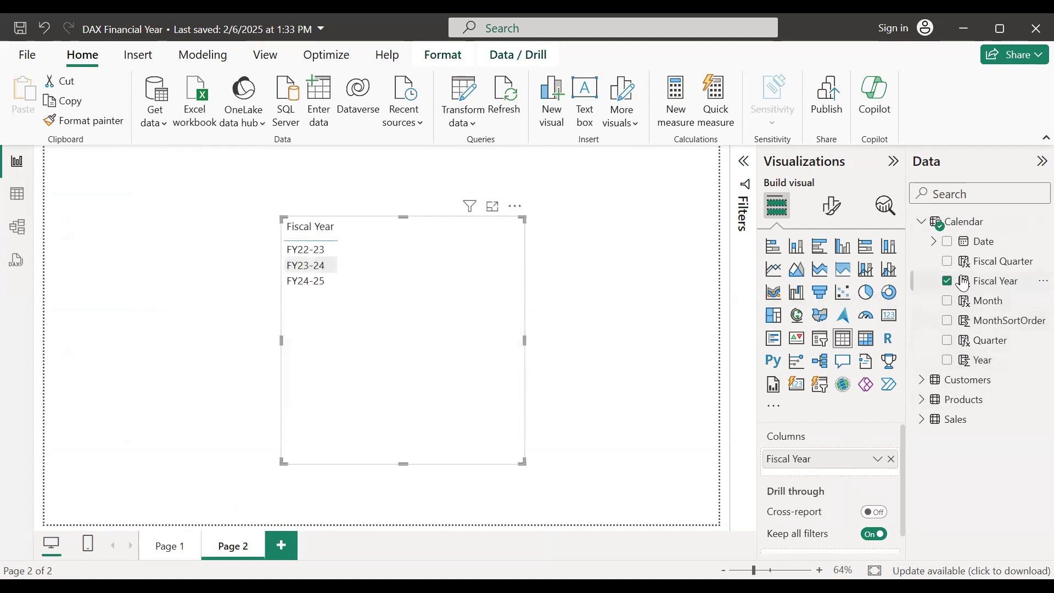
left_click(949, 303)
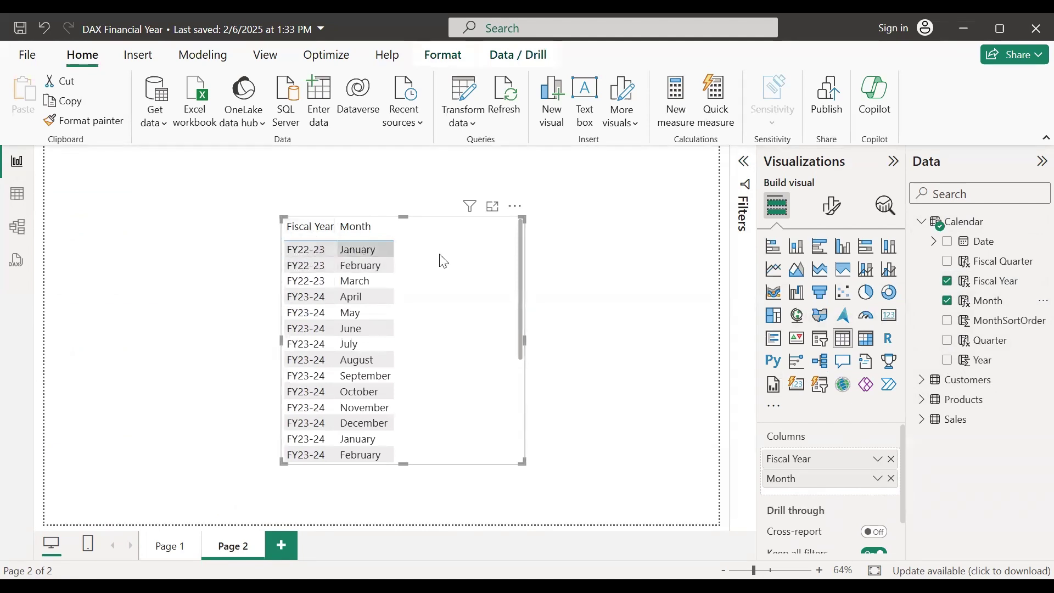
left_click(921, 420)
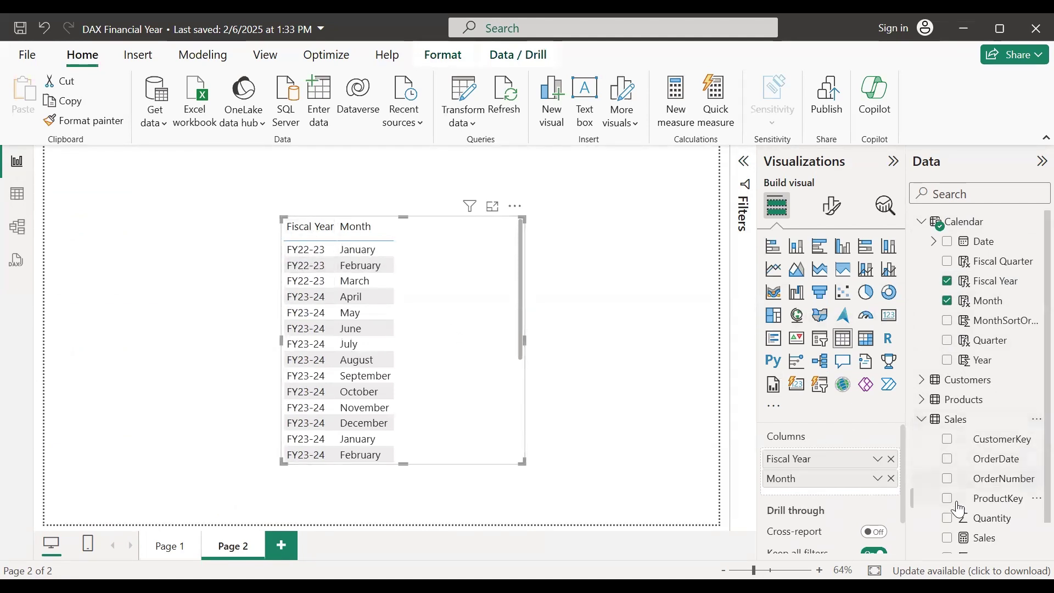
left_click_drag(942, 538, 910, 531)
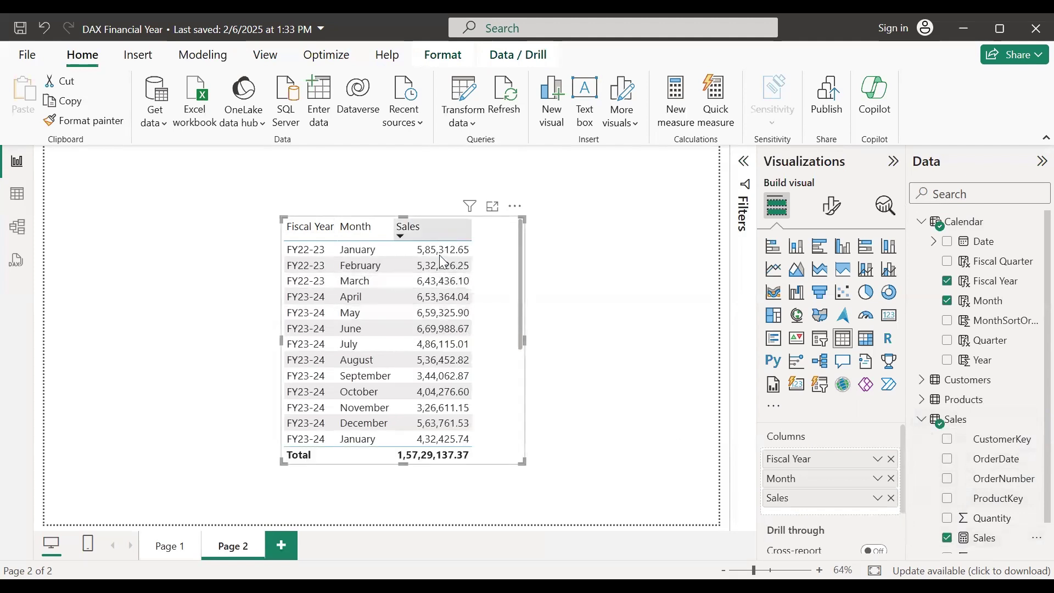
left_click_drag(522, 463, 593, 489)
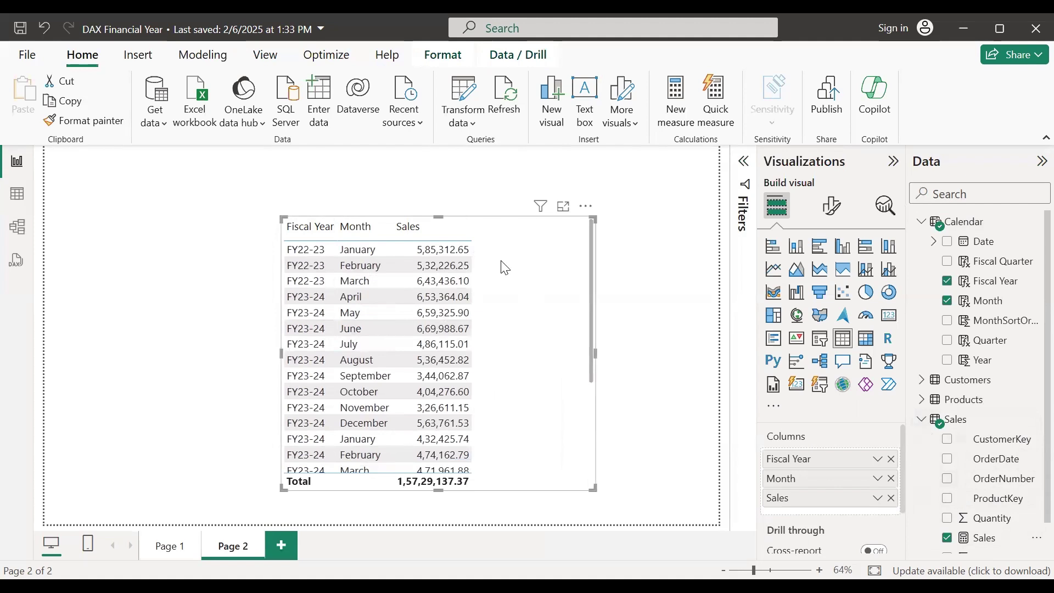
Step: In the Sales table, create the measure YTD Sales = TOTALYTD(Sales[Sales], 'Calendar'[Date])
left_click(970, 419)
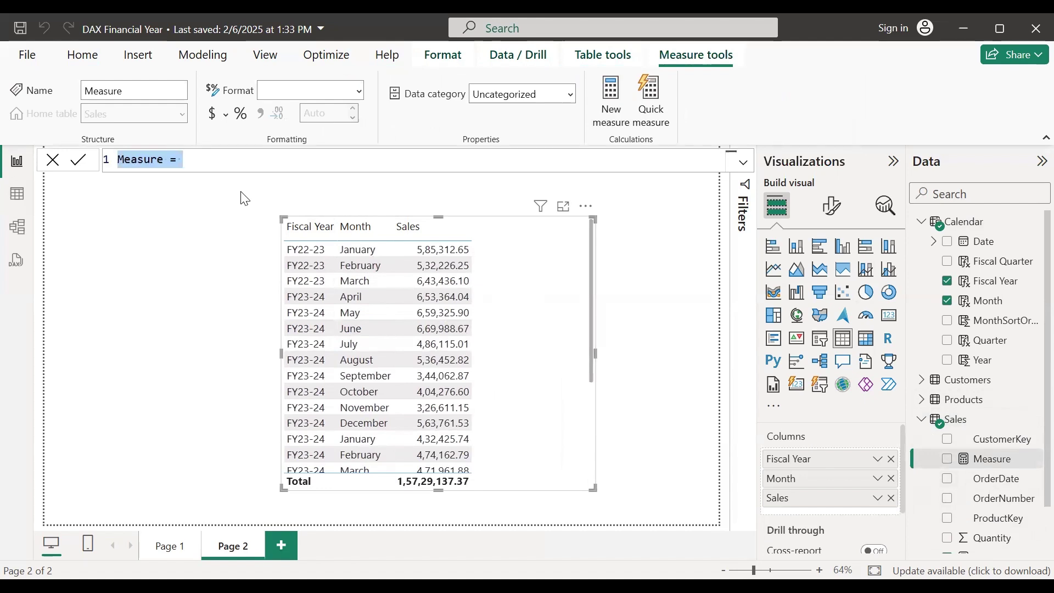
type("YTD")
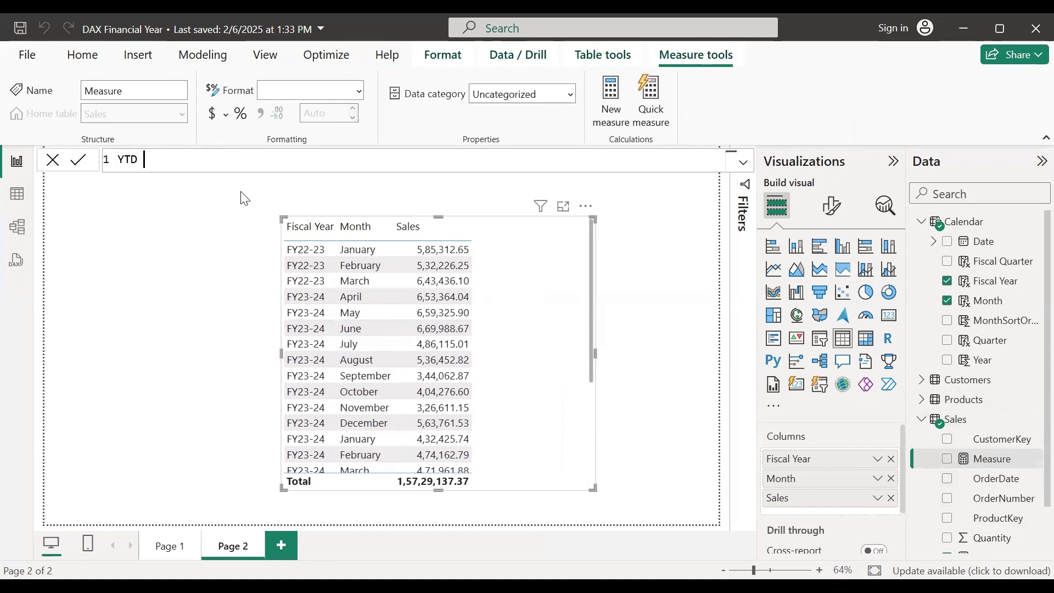
type(" Sales = Tota")
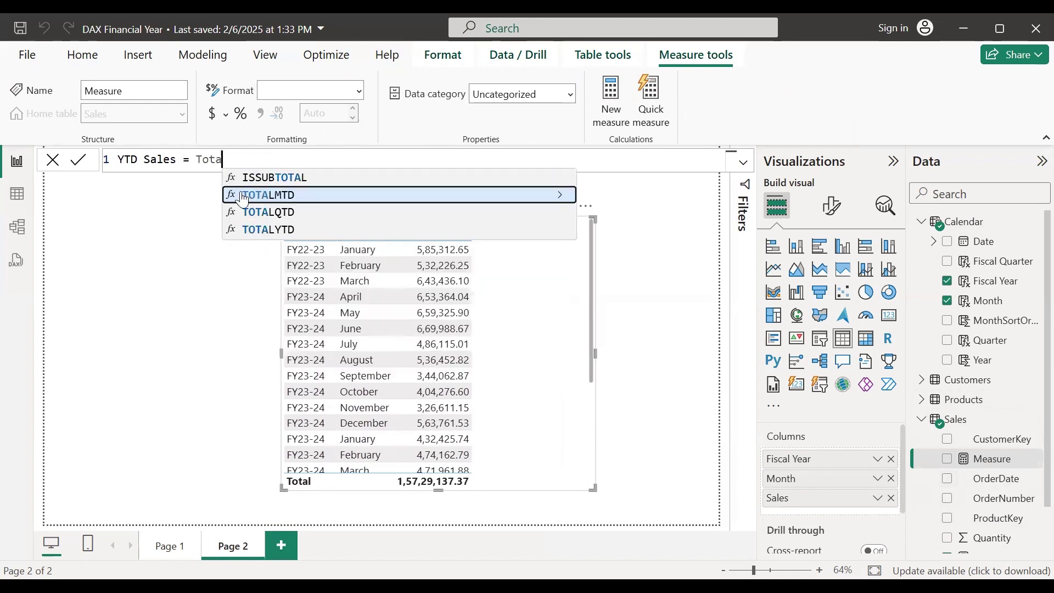
key("Down")
key("Down")
key("Tab")
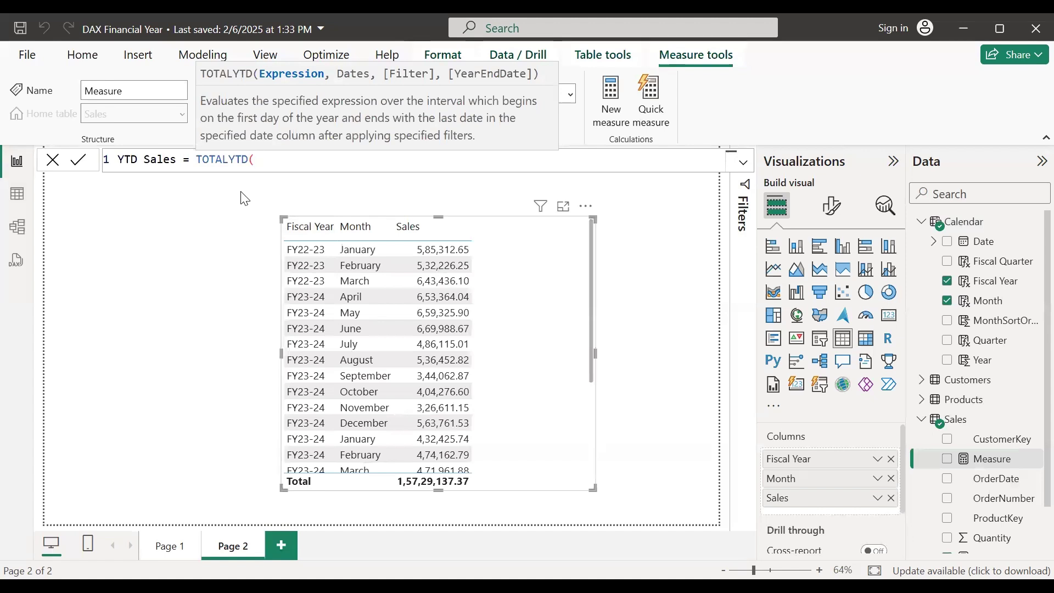
type("sale")
key("Tab")
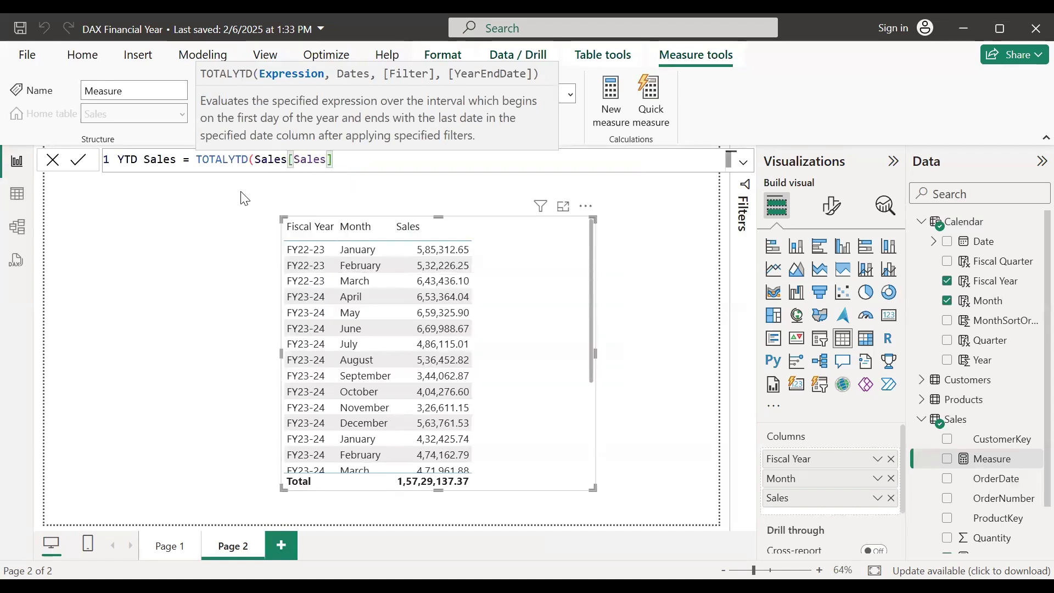
type(", ")
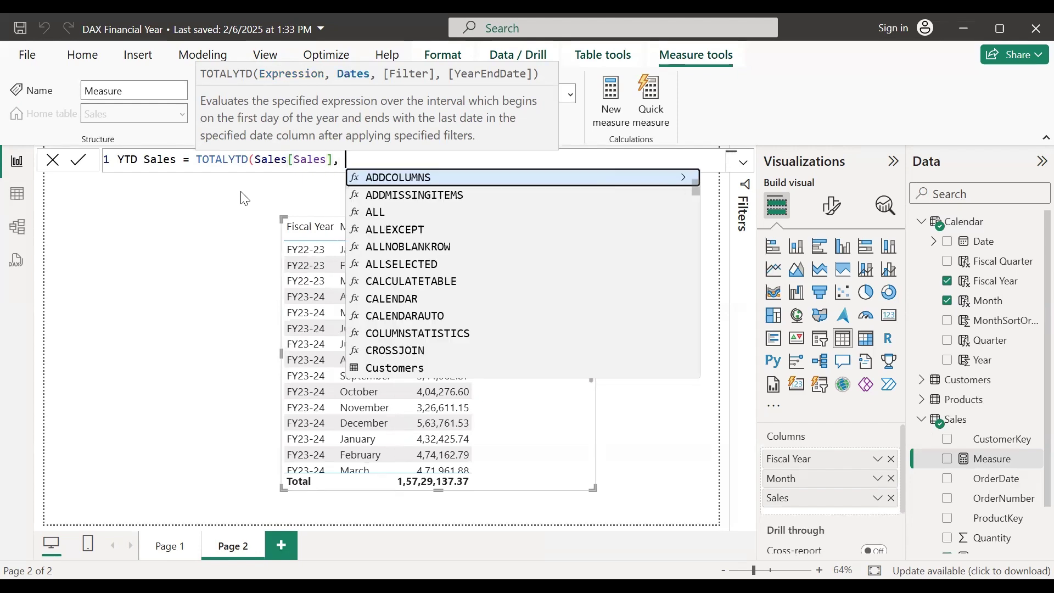
type("cal")
key("Home")
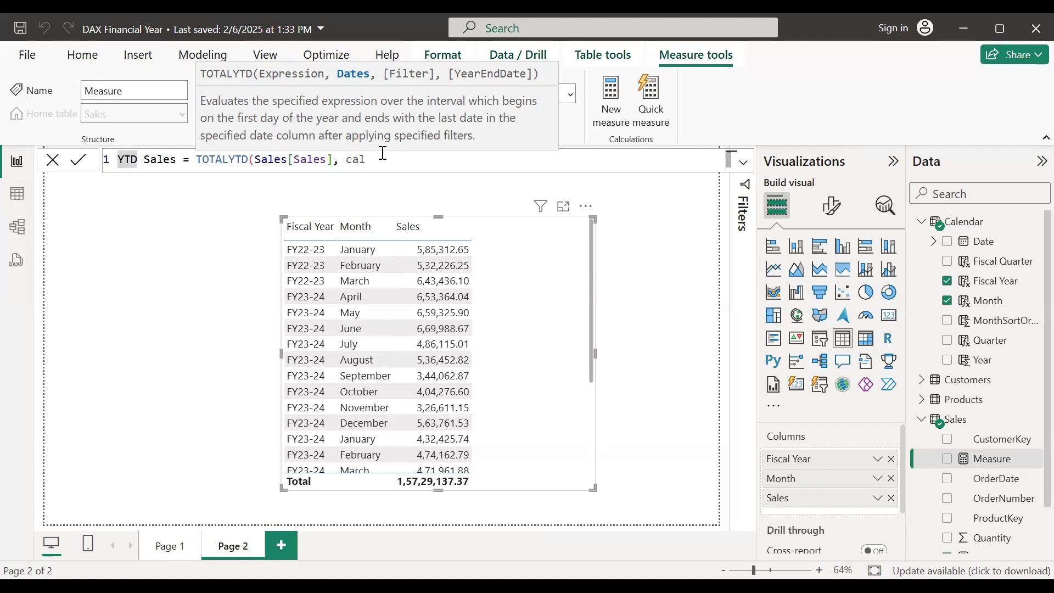
left_click(357, 159)
type("e")
key("Down")
key("Tab")
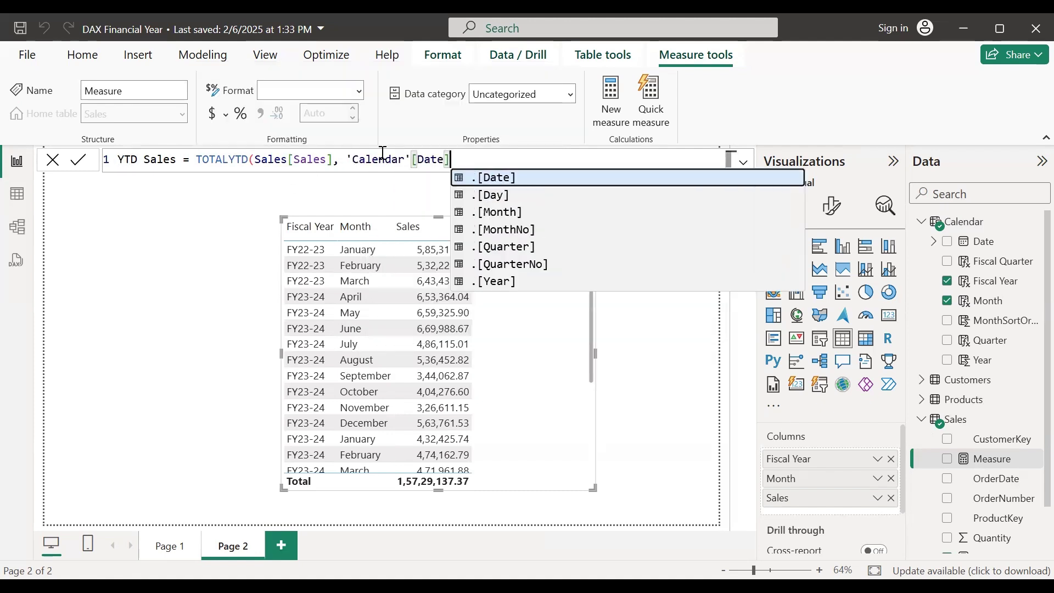
type(")")
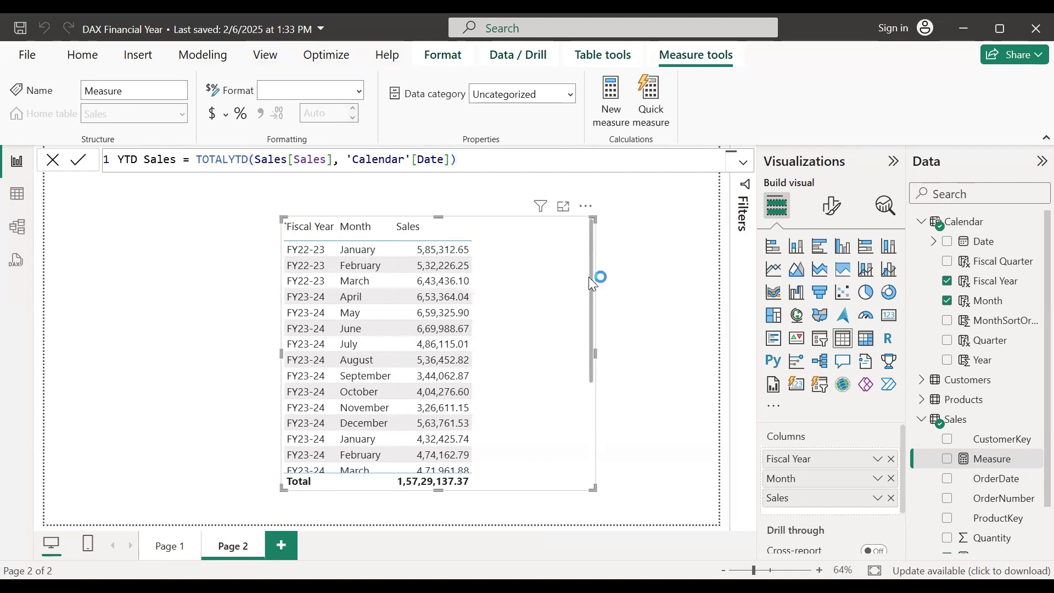
key("Return")
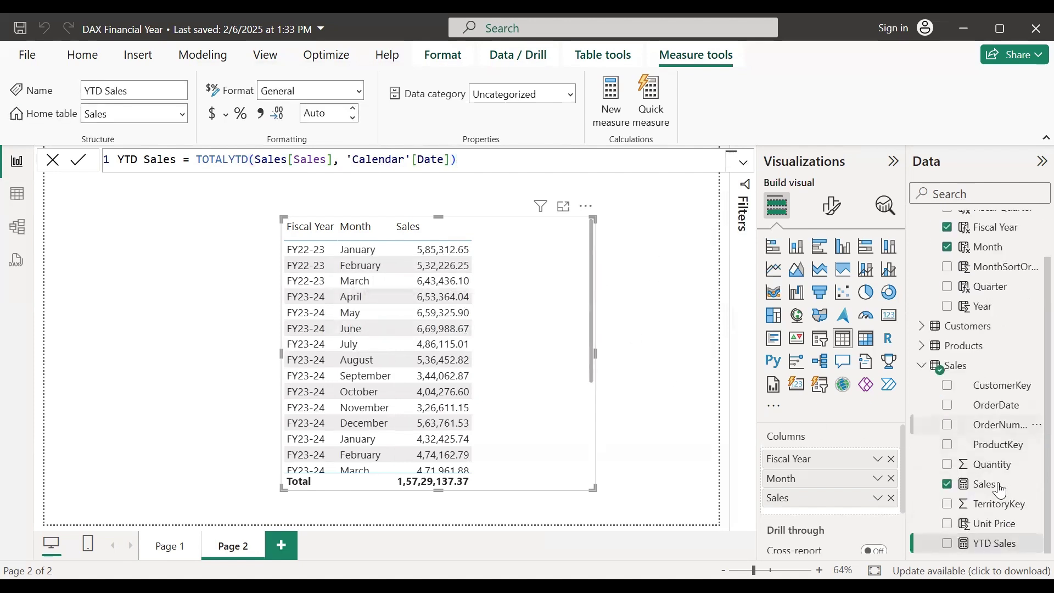
Step: Add the YTD Sales measure as a column of the Fiscal Year and Month table
left_click(947, 545)
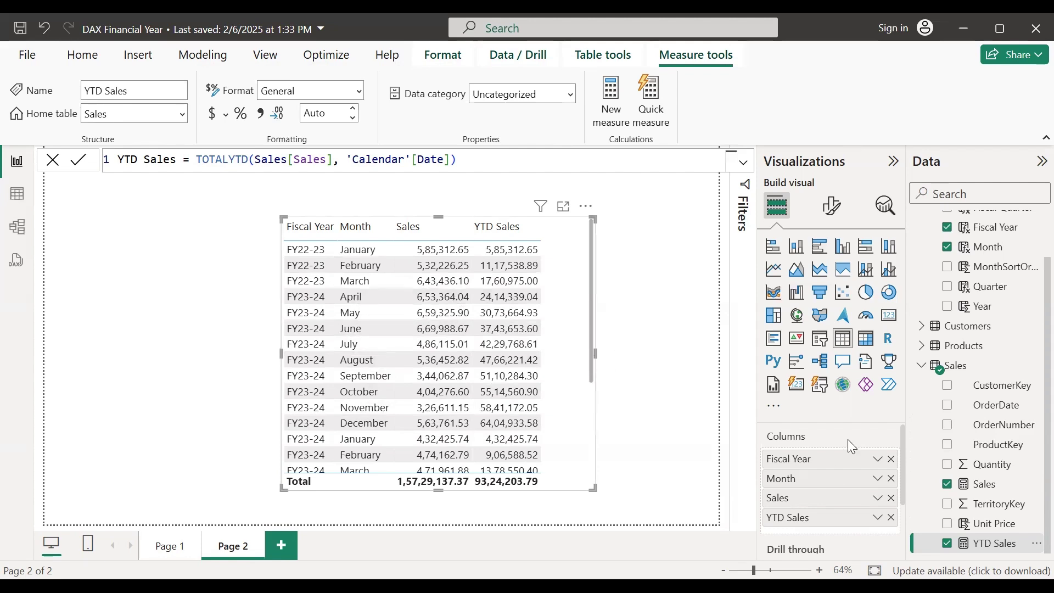
Step: Start a new measure named FY YTD Sales as CALCULATE over Sales[Sales]
left_click(617, 120)
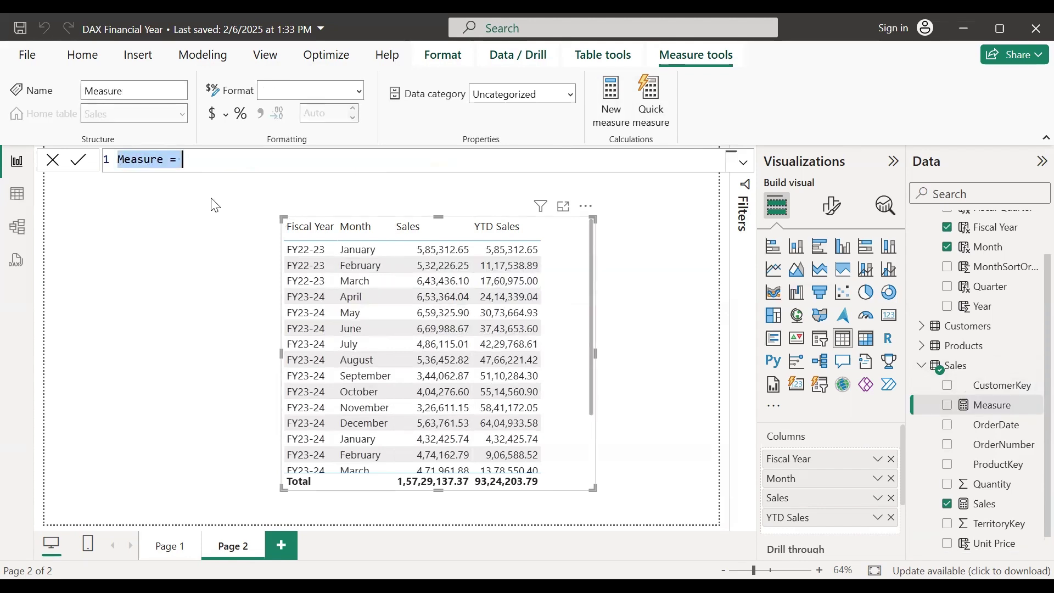
type("Fian")
key("BackSpace")
key("BackSpace")
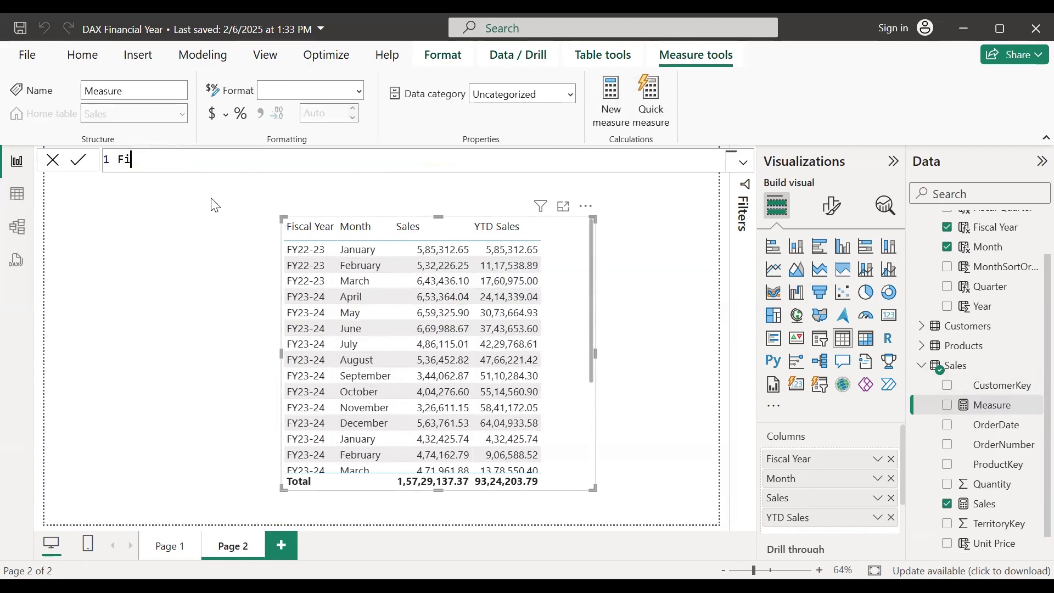
type("nancial")
type(" Y")
key("BackSpace")
key("BackSpace")
key("BackSpace")
key("BackSpace")
key("BackSpace")
key("BackSpace")
key("BackSpace")
key("BackSpace")
key("BackSpace")
key("BackSpace")
type("Y YTD Sales")
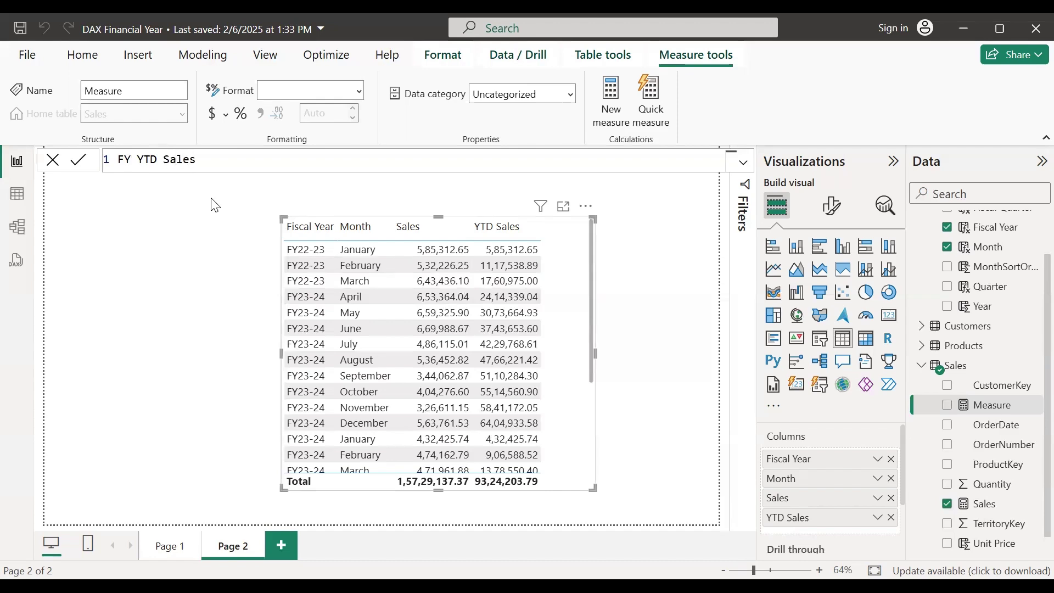
type(" = Cal")
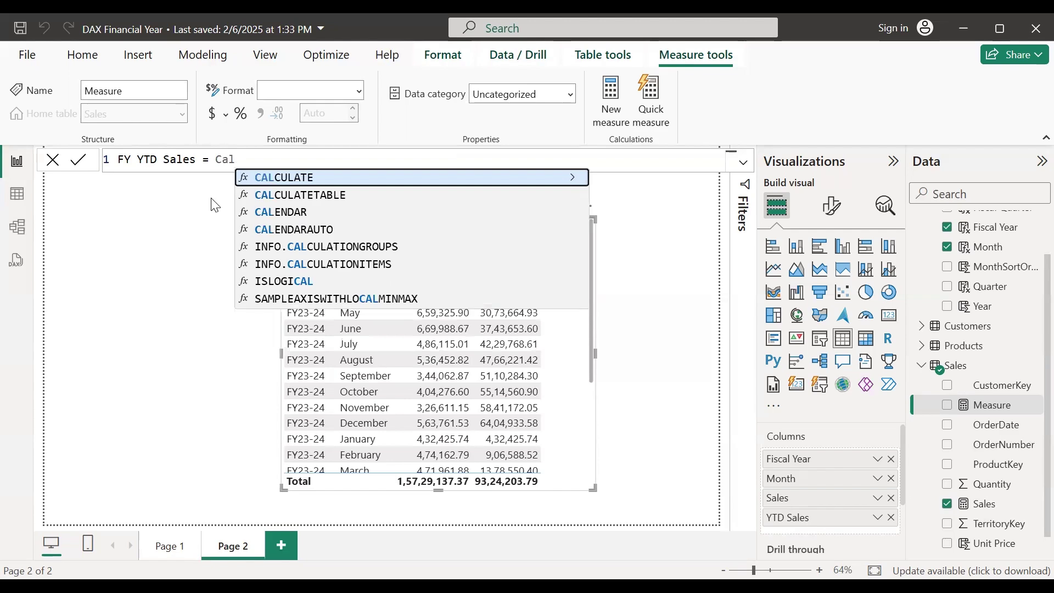
key("Tab")
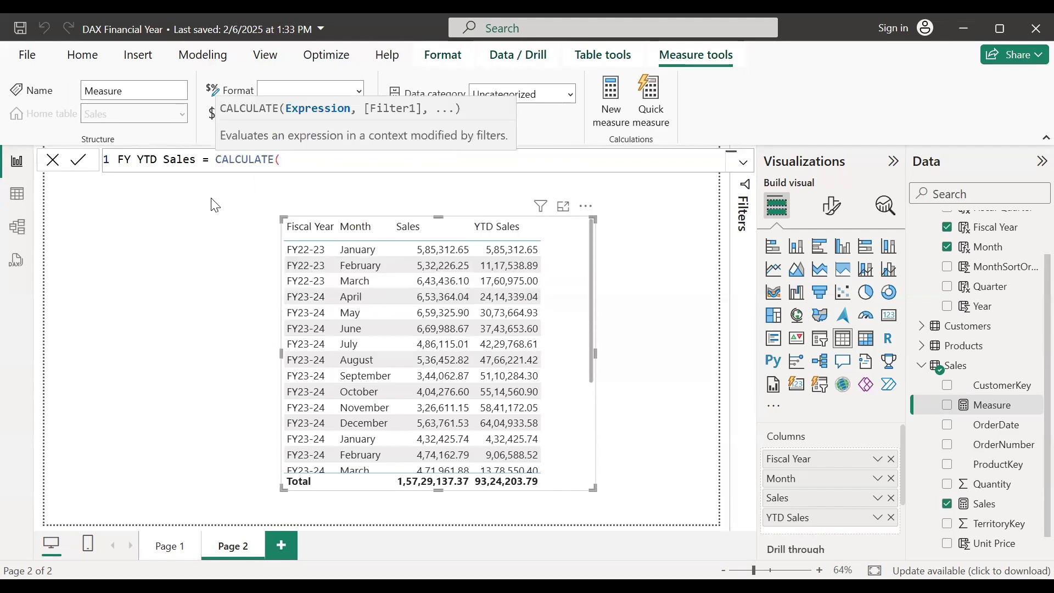
type("sales")
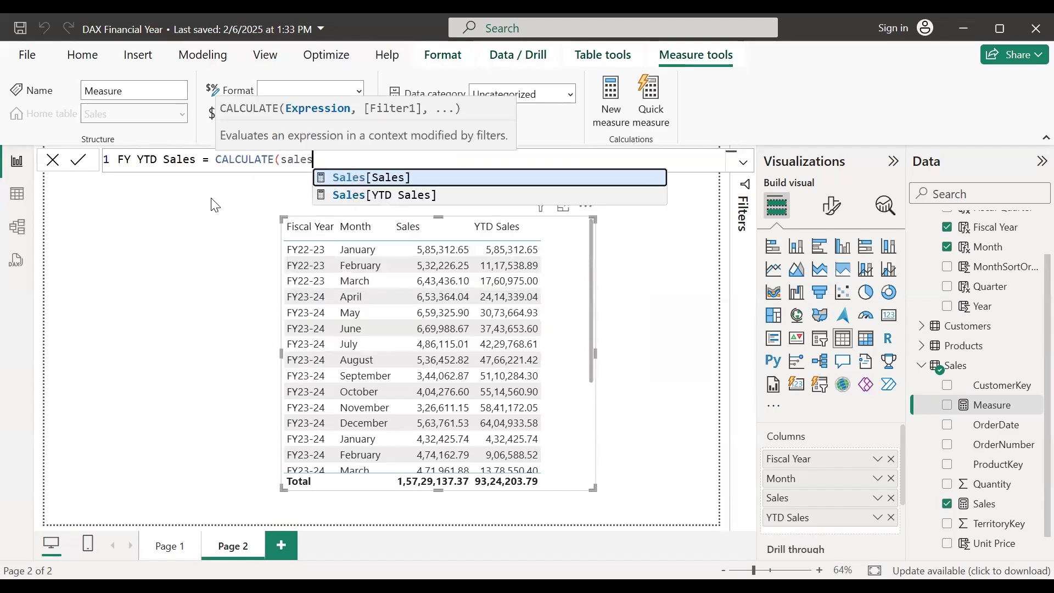
key("Tab")
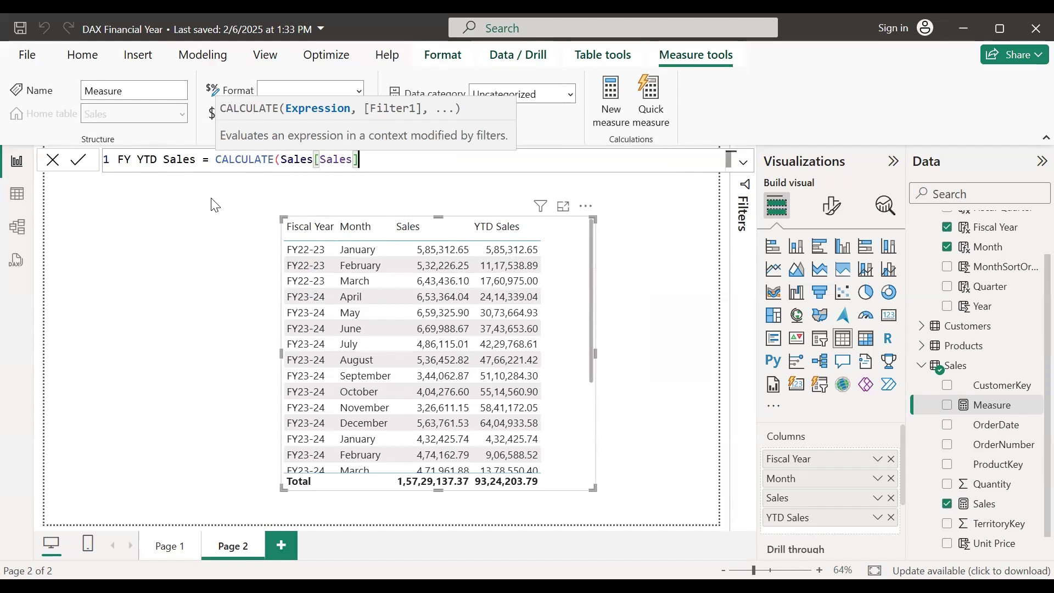
Step: Complete the formula with a DATESYTD('Calendar'[Date], "31/3") filter and commit the measure
type(",")
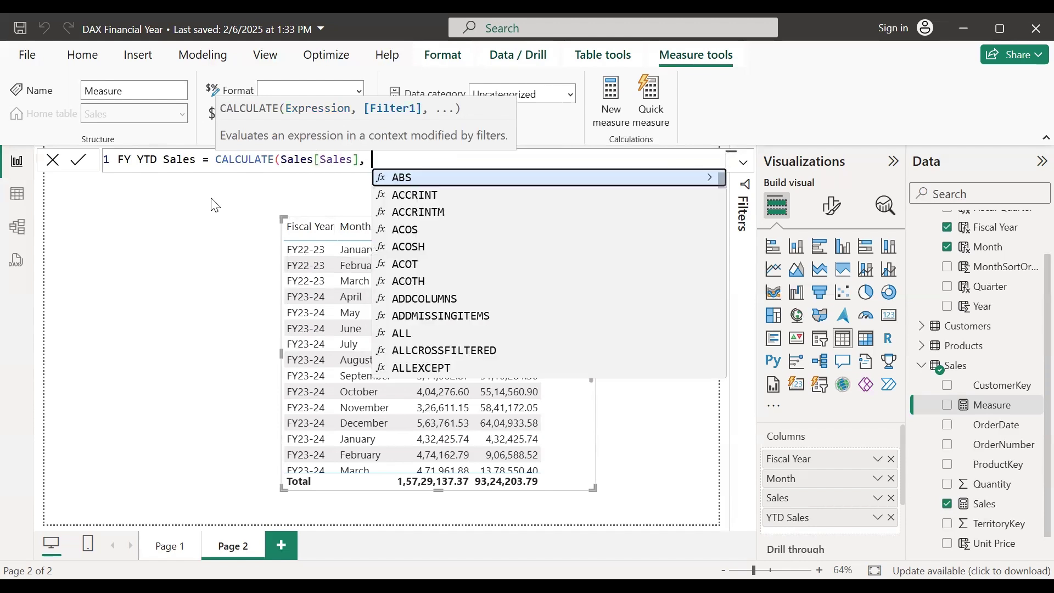
type(" dates")
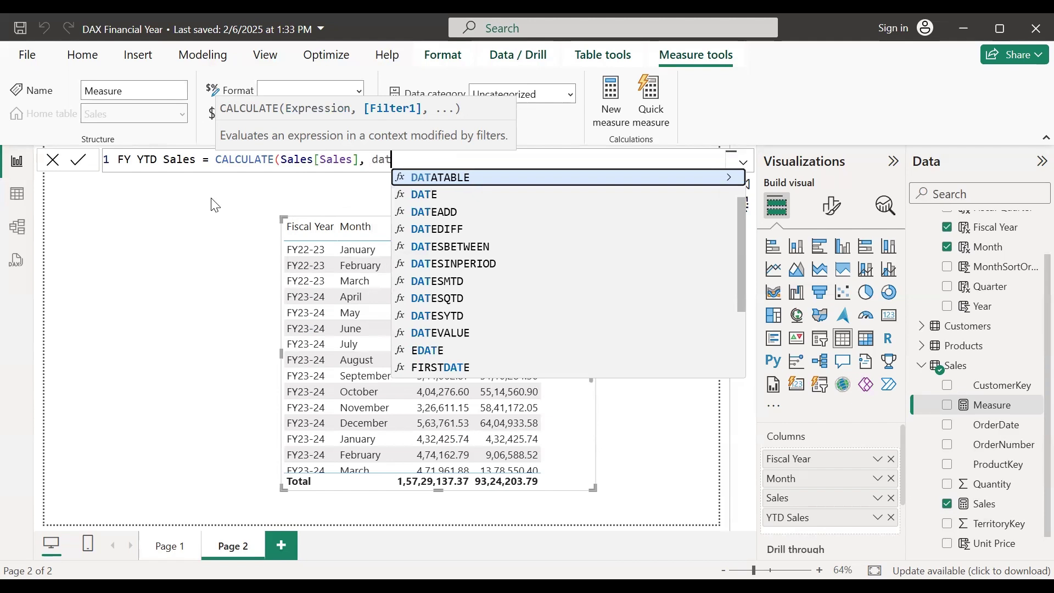
key("Down")
key("Down")
key("Down")
key("Down")
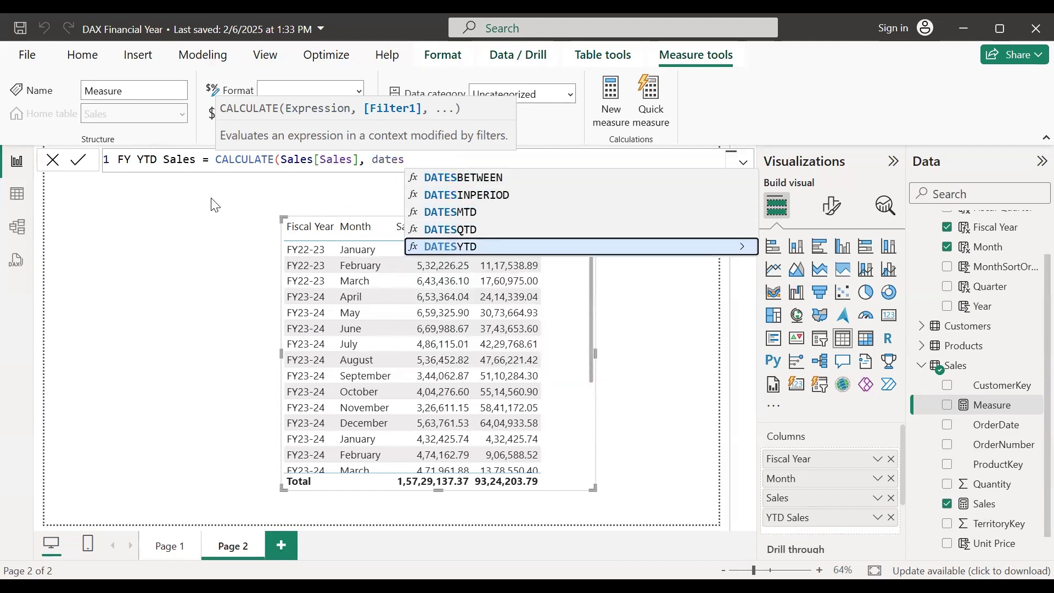
key("Tab")
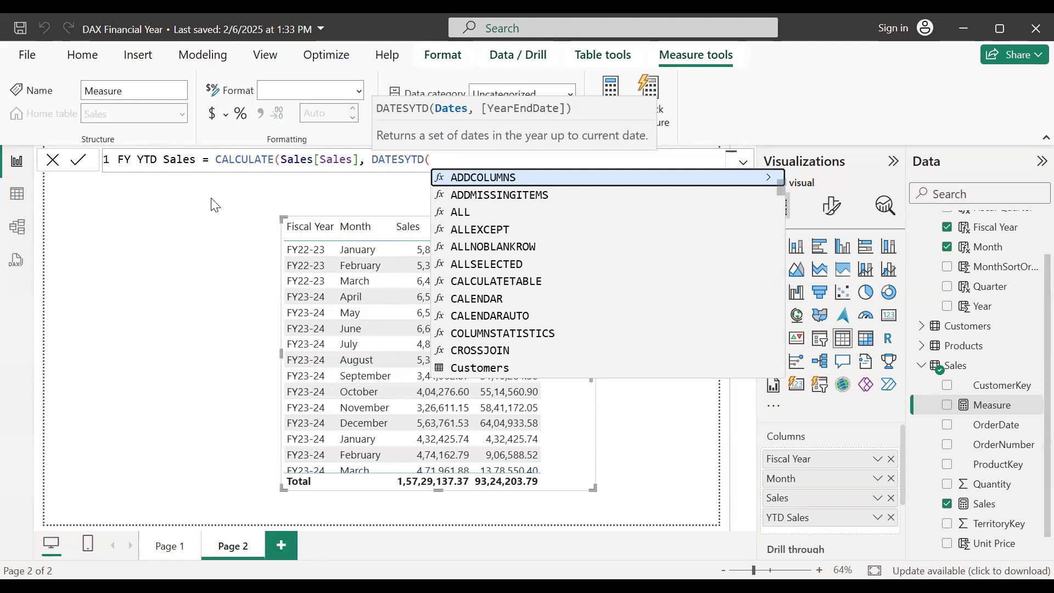
type("cale")
key("Down")
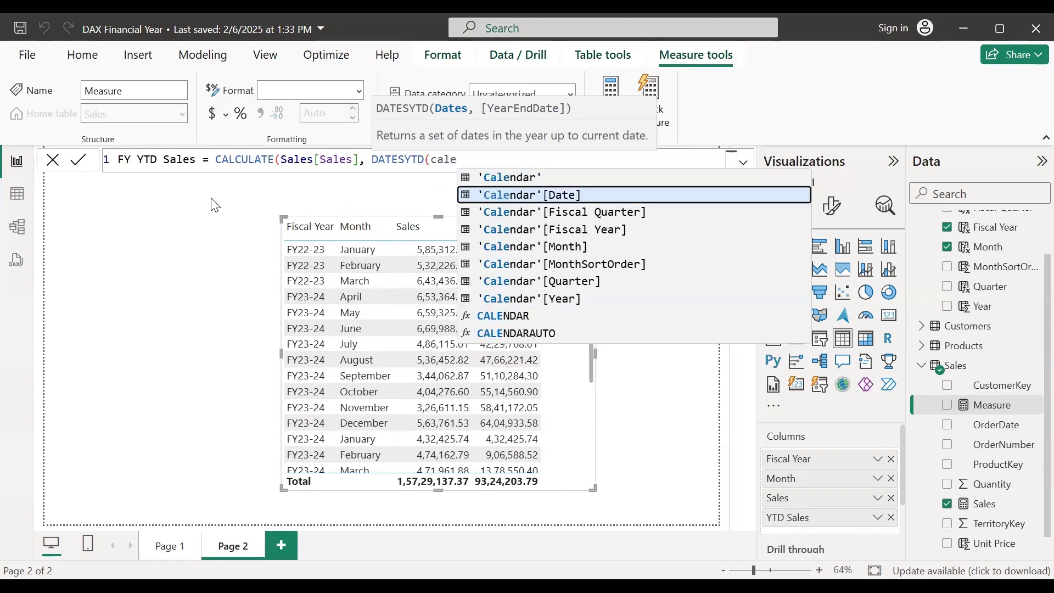
key("Tab")
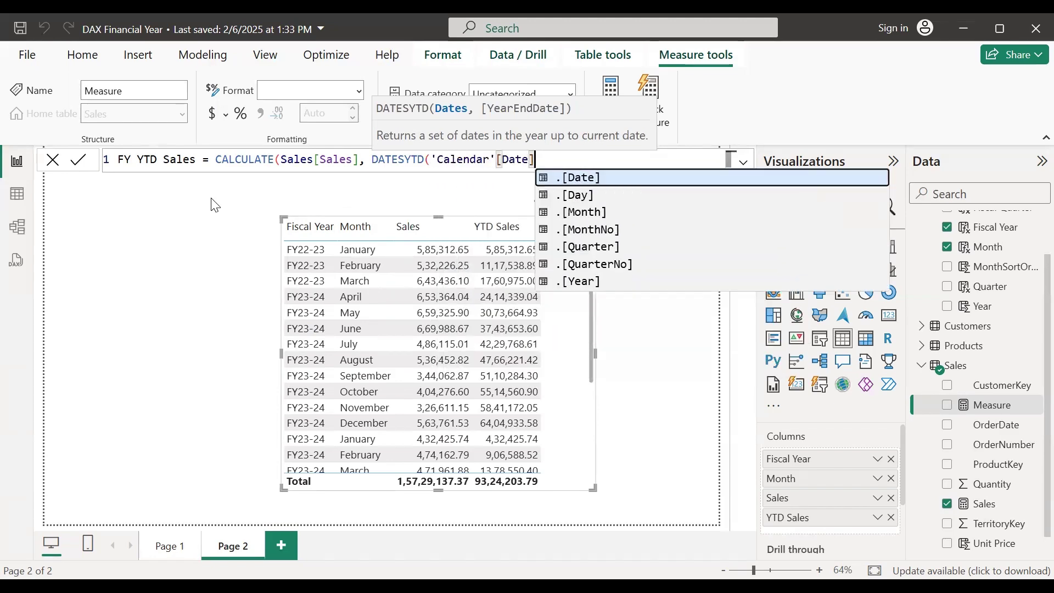
type(",")
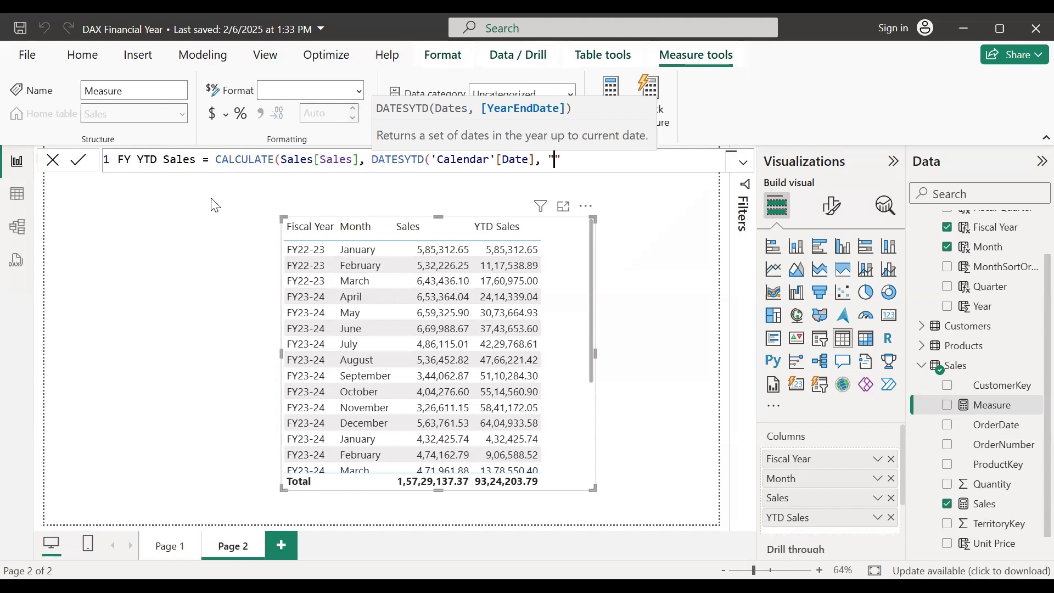
type("31/3")
type("))")
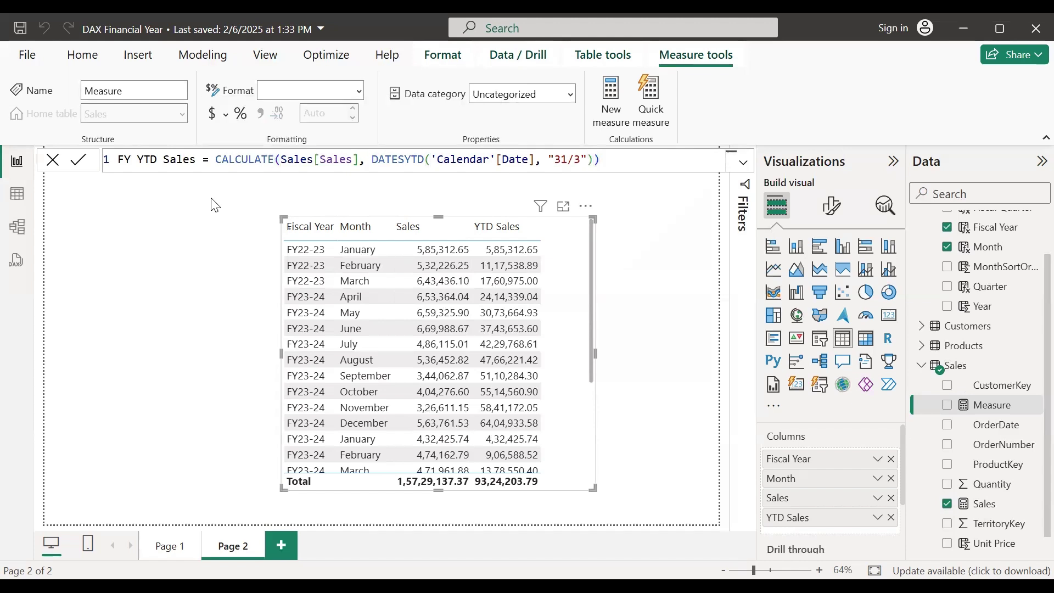
key("Return")
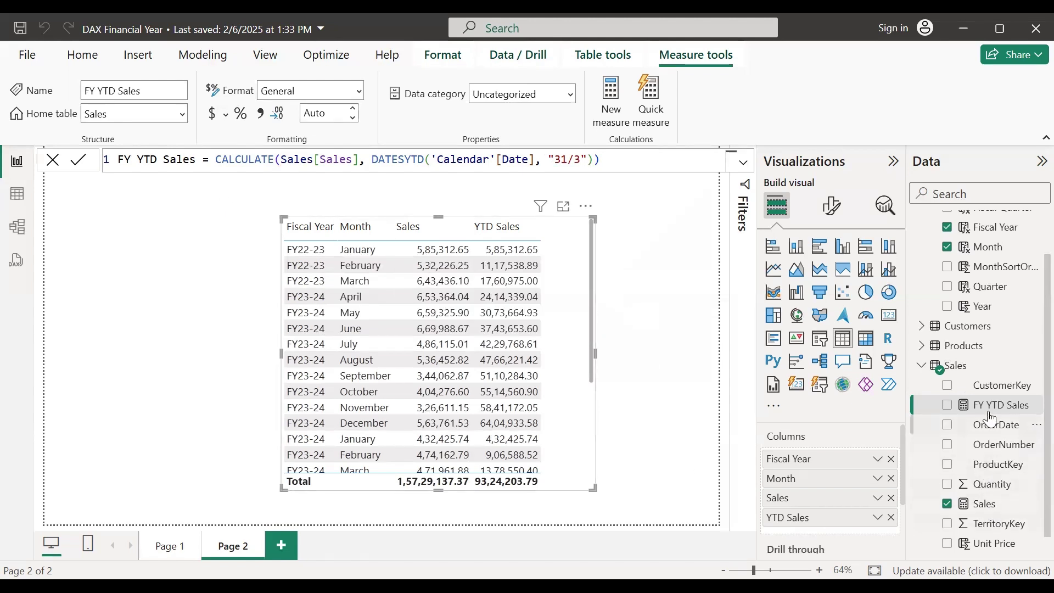
Step: Add FY YTD Sales to the table and resize the visual so the full column shows
left_click(947, 404)
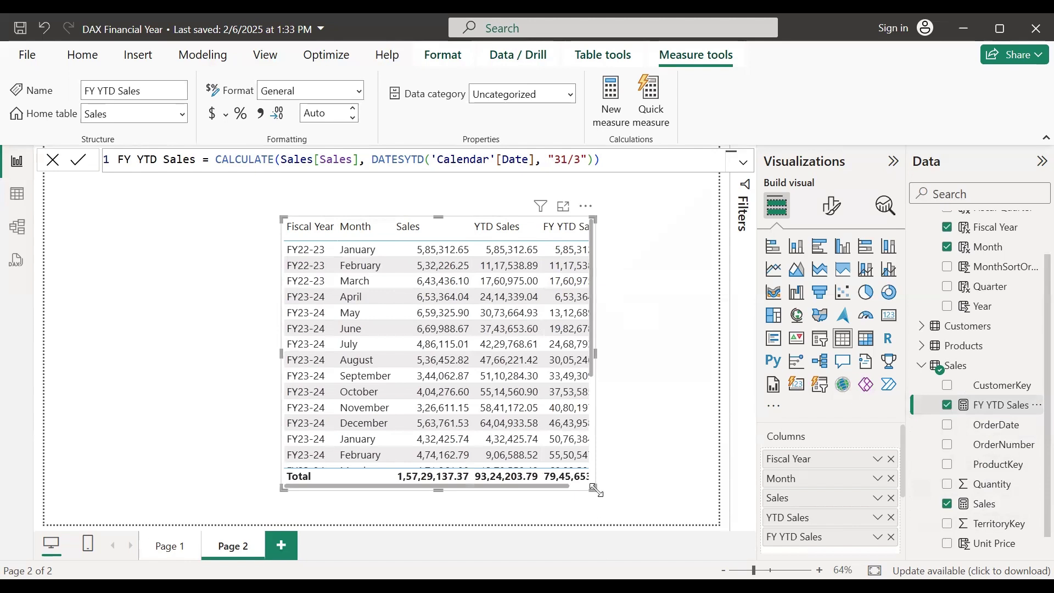
left_click_drag(596, 490, 683, 506)
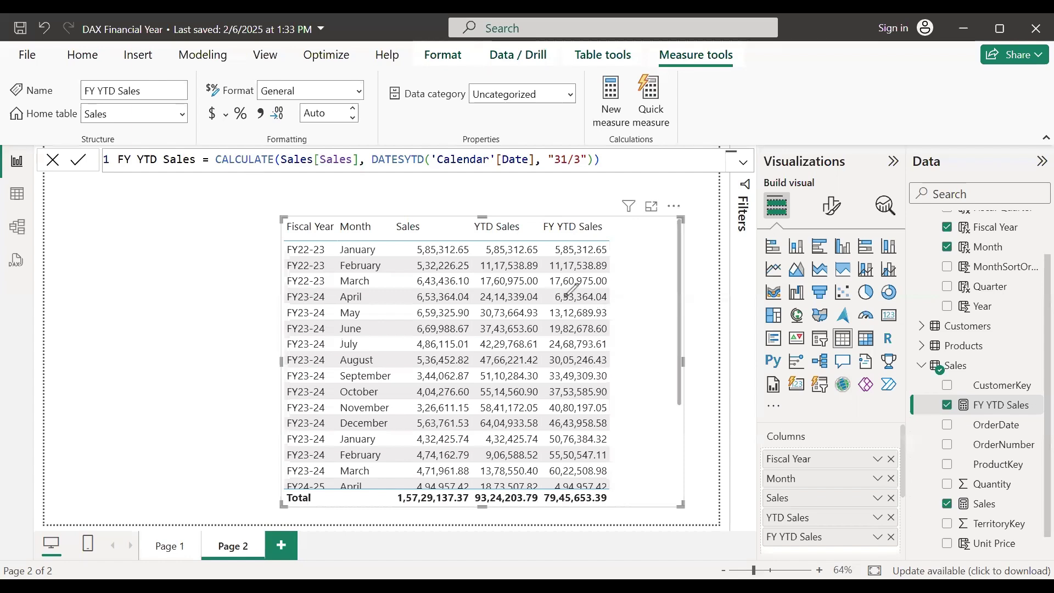
left_click_drag(556, 306, 617, 306)
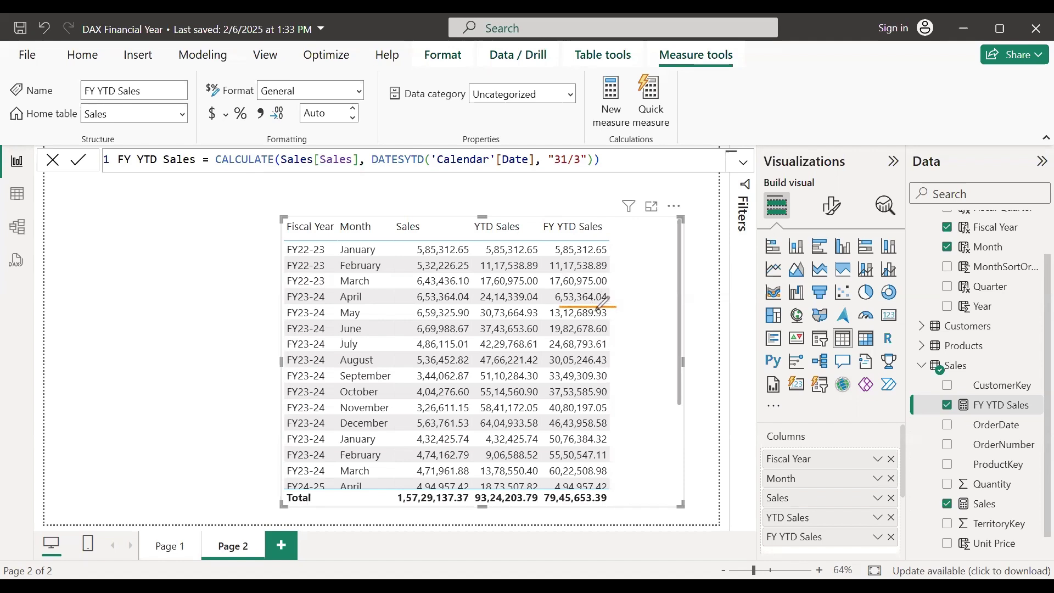
mouse_move(583, 323)
left_mouse_down()
mouse_move(601, 322)
mouse_move(593, 351)
mouse_move(606, 349)
left_mouse_up()
mouse_move(589, 476)
left_mouse_down()
mouse_move(615, 472)
mouse_move(612, 297)
mouse_move(602, 292)
left_mouse_up()
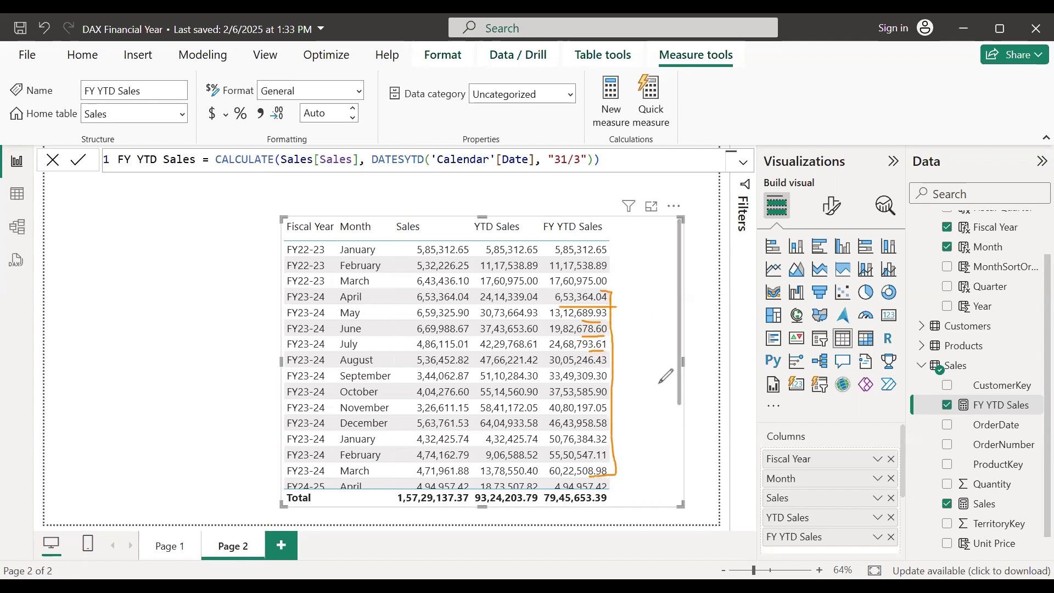